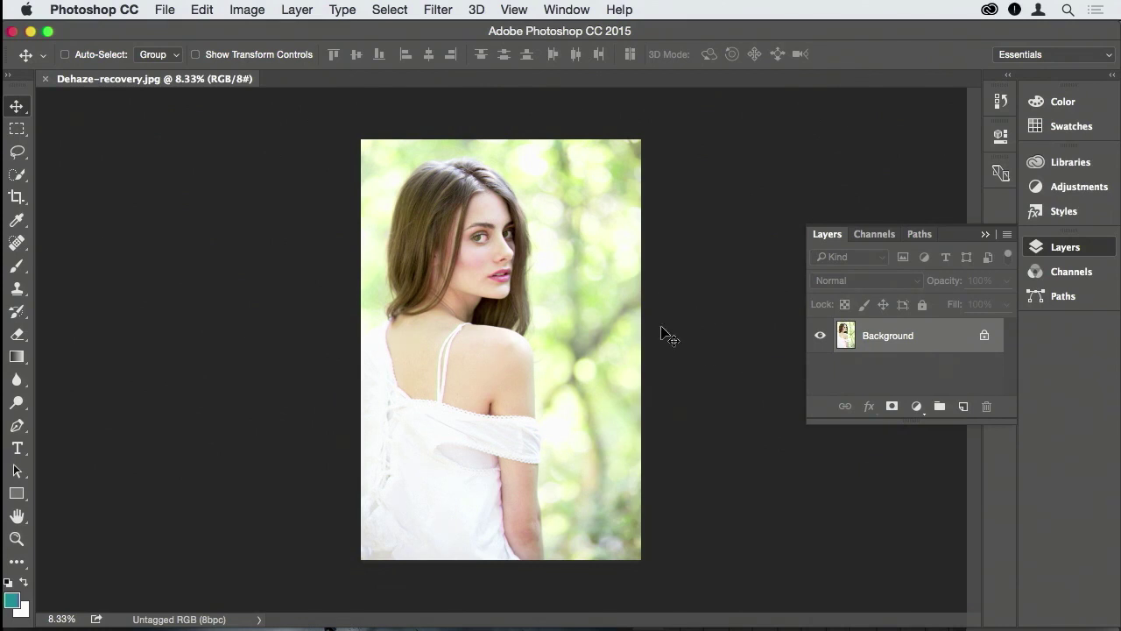
# - Convert the Background layer into a smart object named Layer 0
pyautogui.rightClick(916, 338)
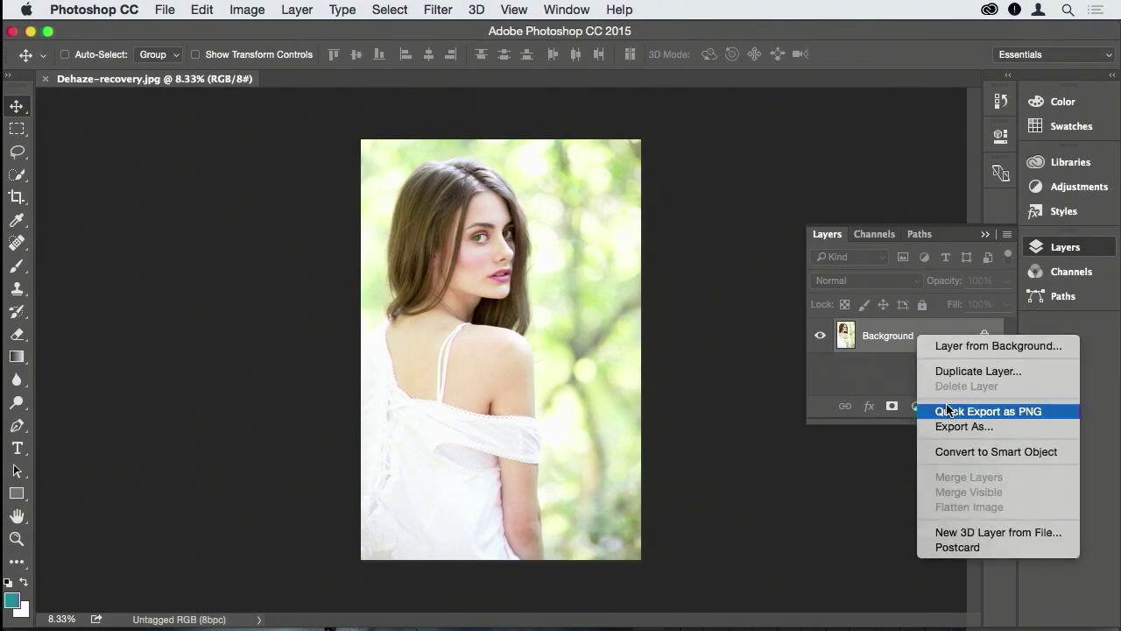
pyautogui.click(953, 452)
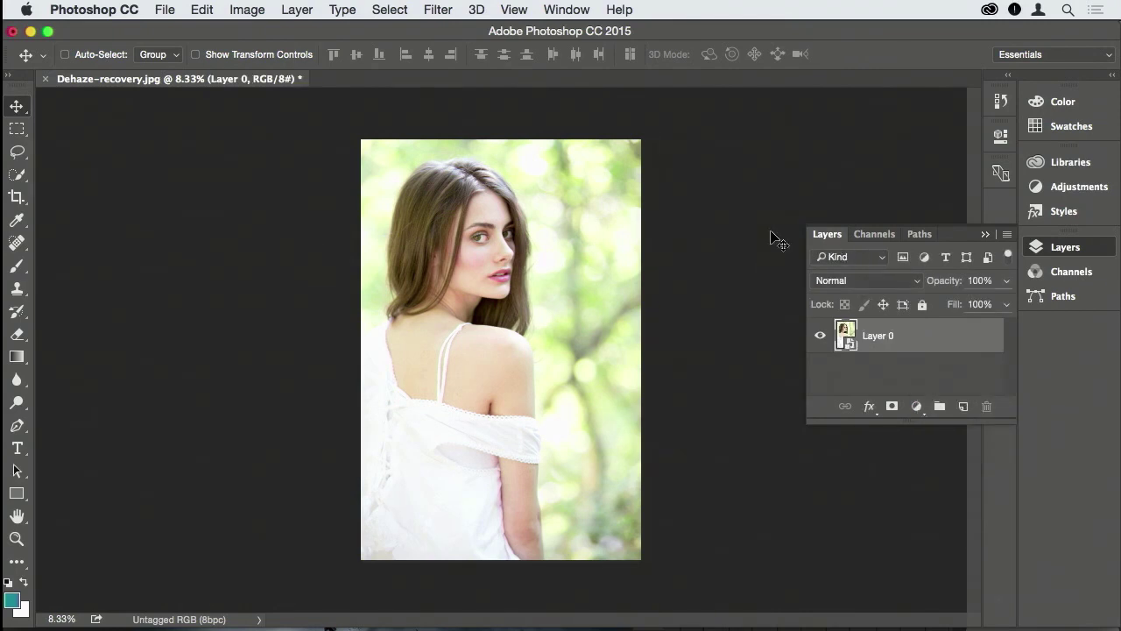
pyautogui.click(435, 5)
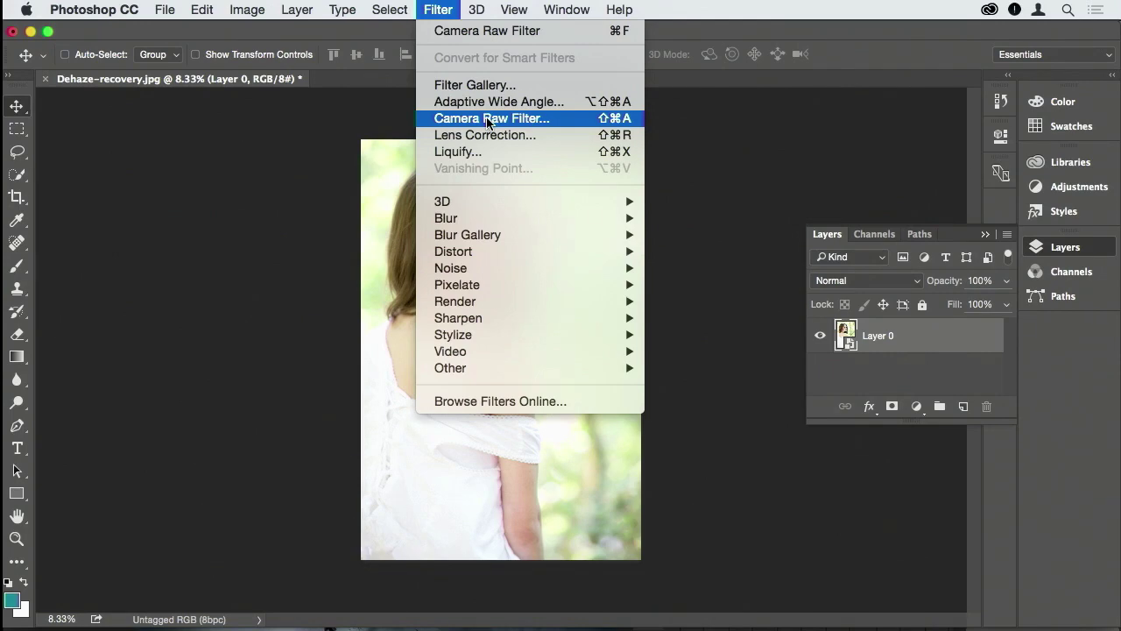
# - Open Layer 0 in the Camera Raw Filter and select the Adjustment Brush with Exposure reset to 0
pyautogui.click(488, 120)
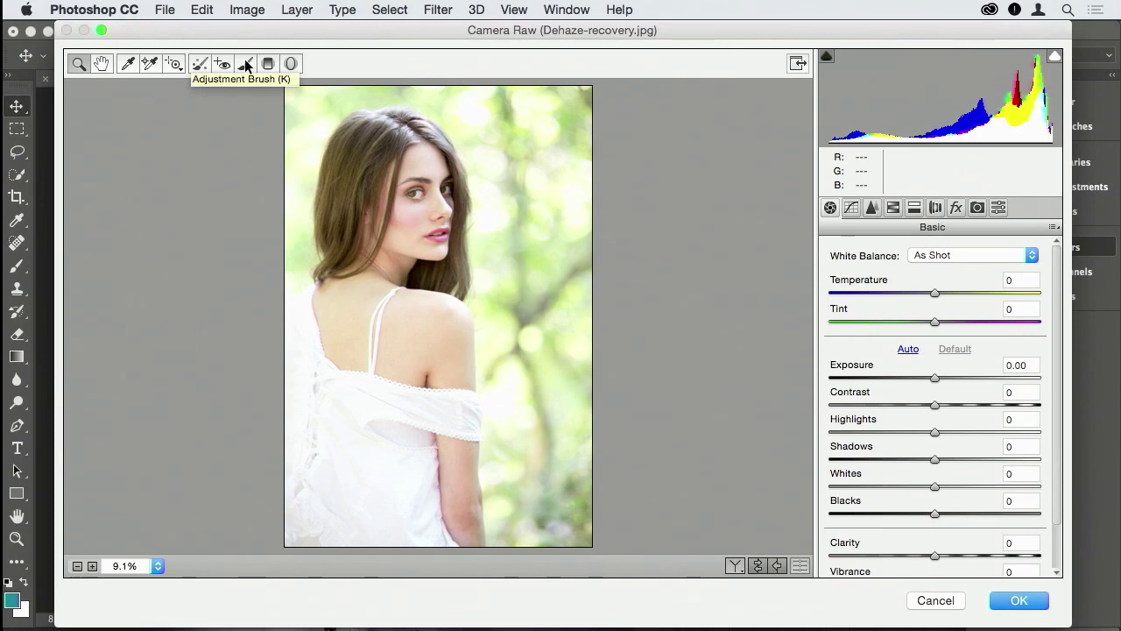
pyautogui.click(246, 63)
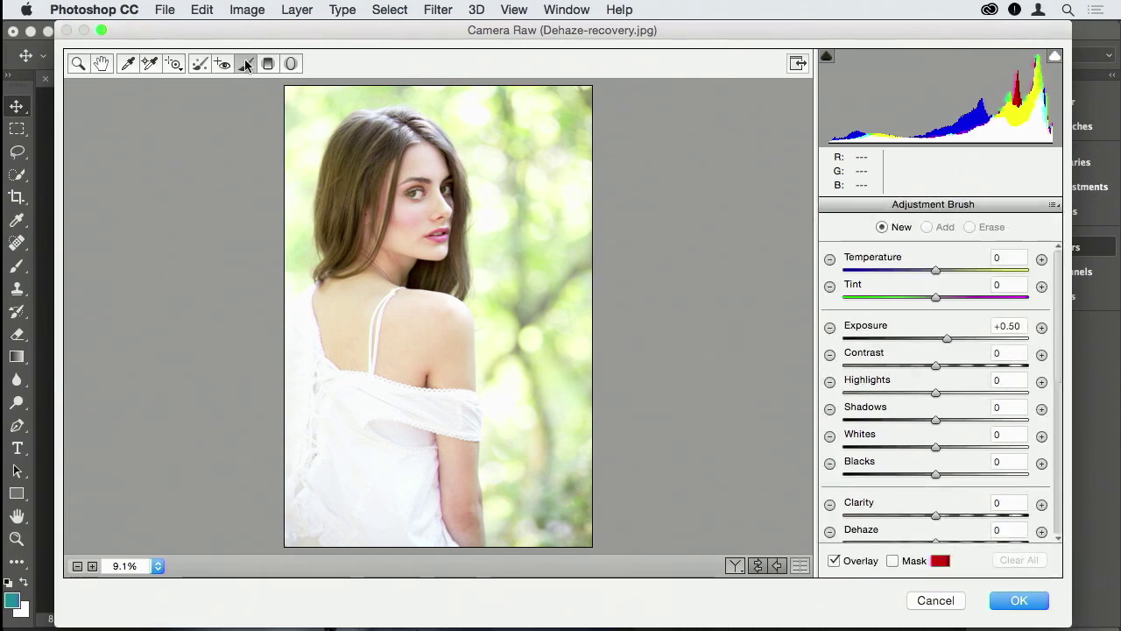
pyautogui.click(102, 65)
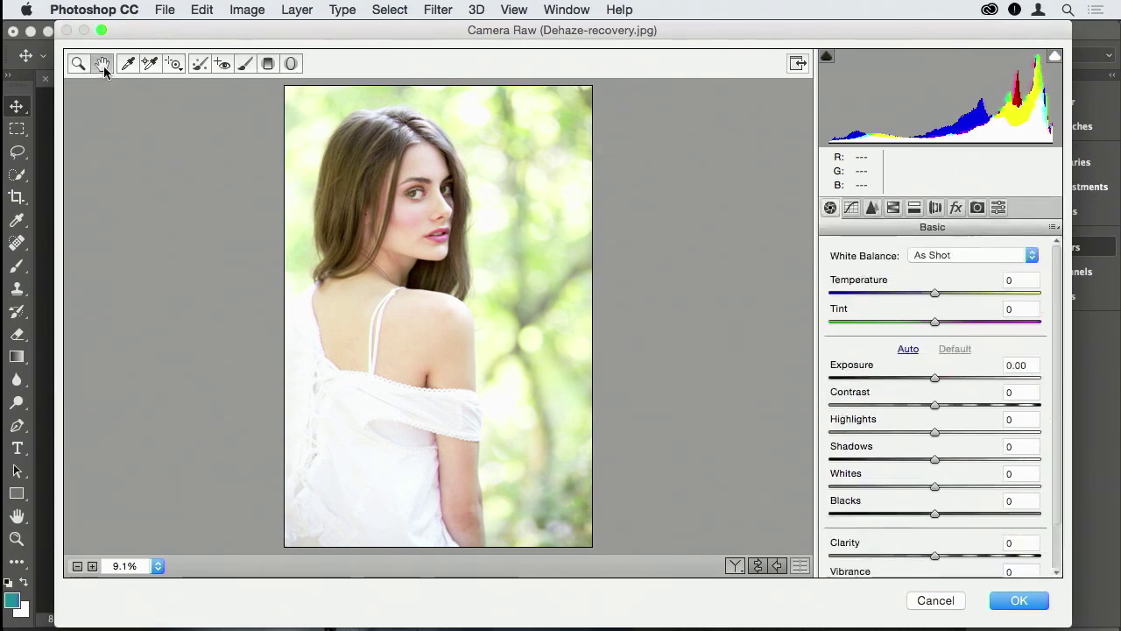
pyautogui.click(245, 65)
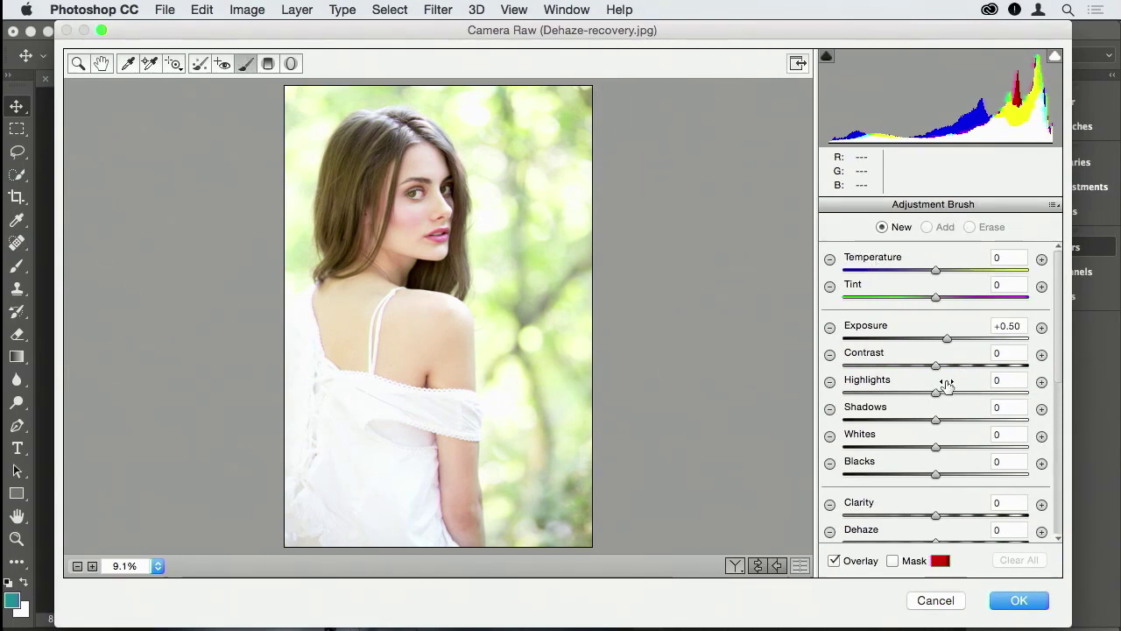
pyautogui.doubleClick(947, 339)
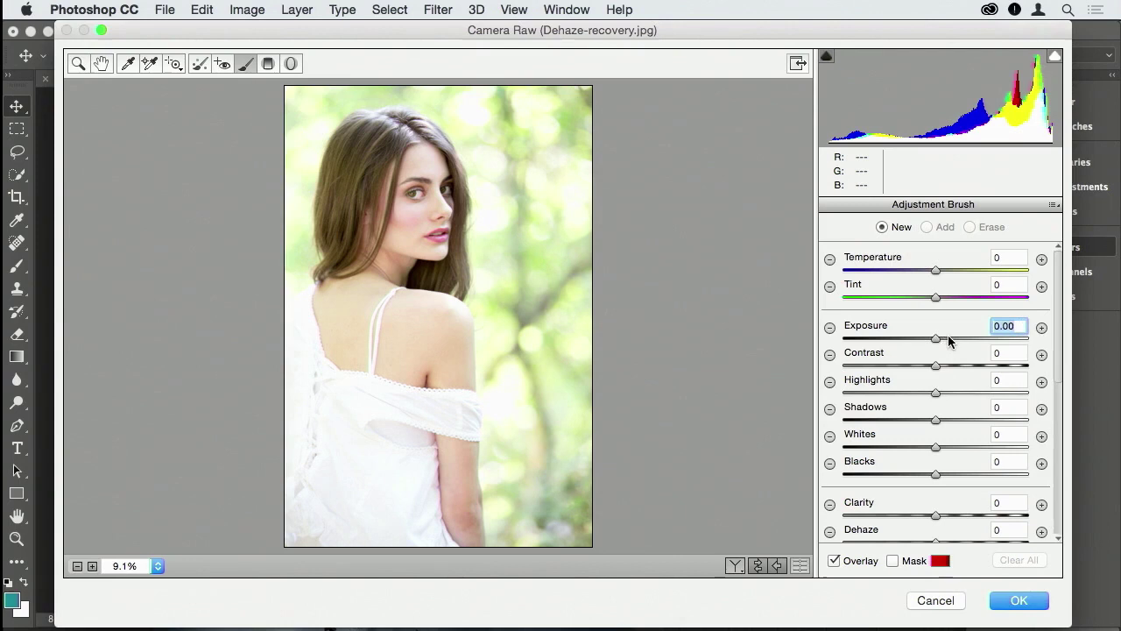
pyautogui.scroll(-5, 947, 365)
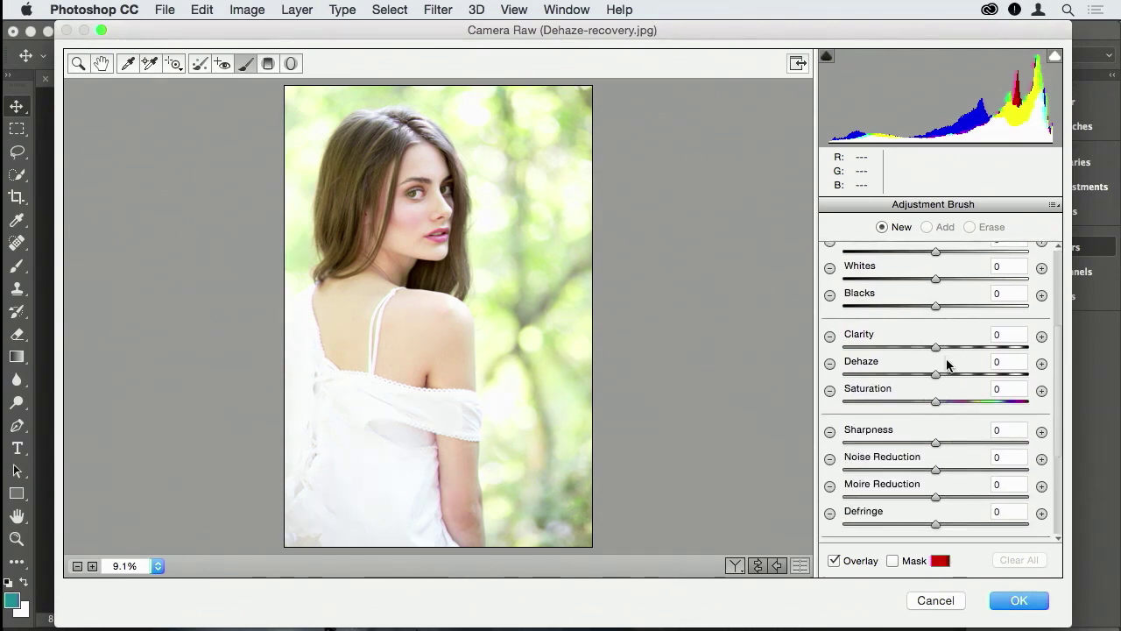
pyautogui.scroll(-5, 947, 365)
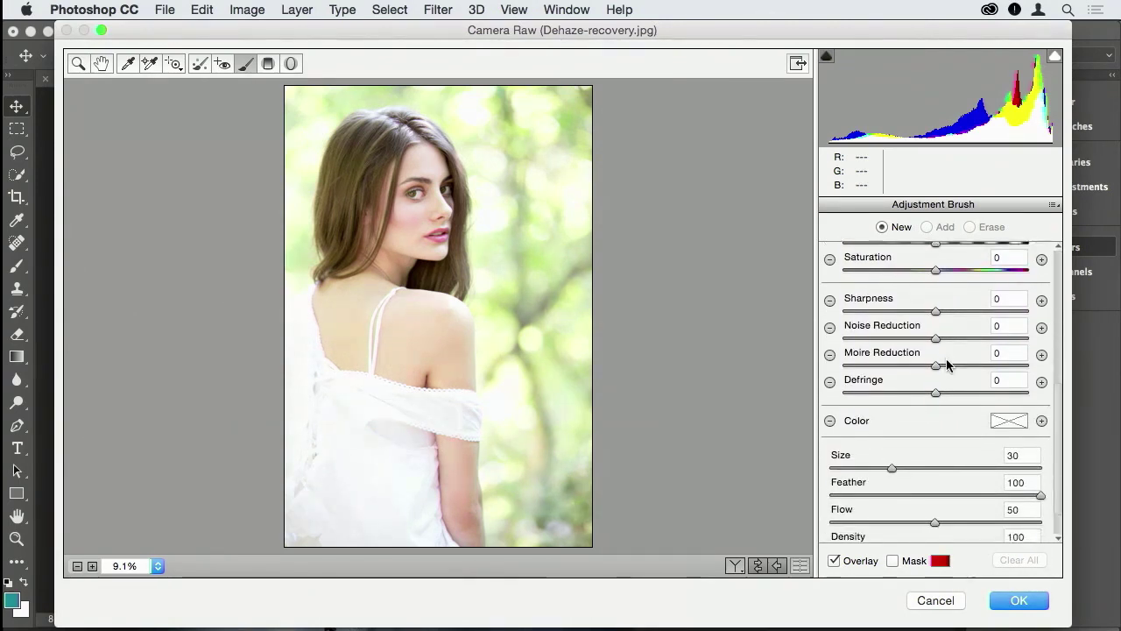
pyautogui.scroll(-1, 947, 365)
pyautogui.scroll(3, 947, 364)
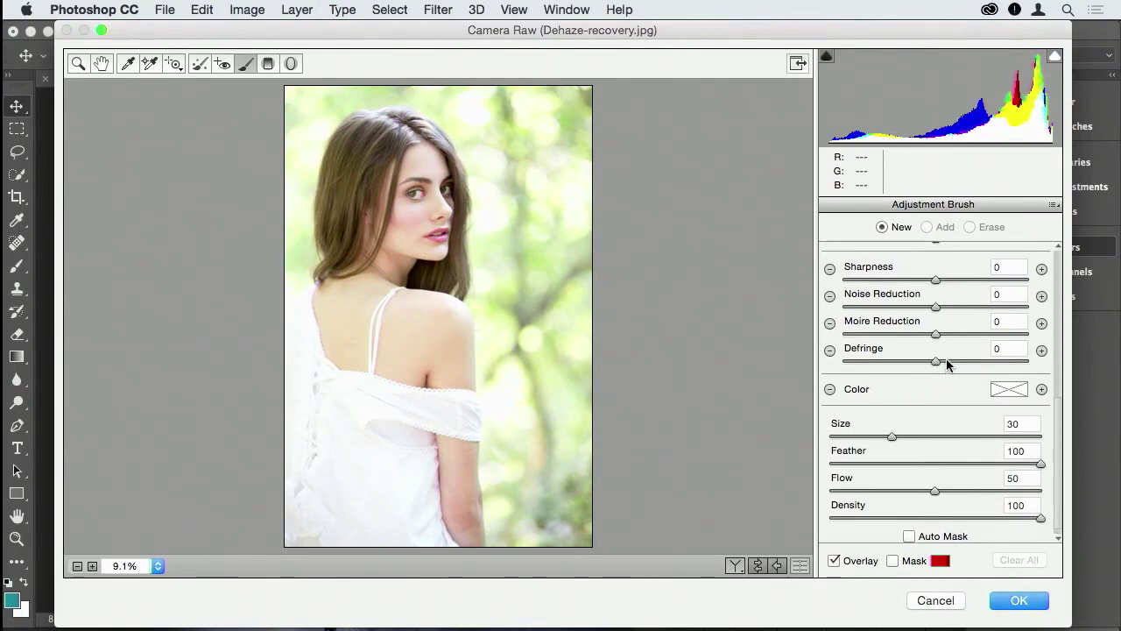
pyautogui.scroll(3, 947, 364)
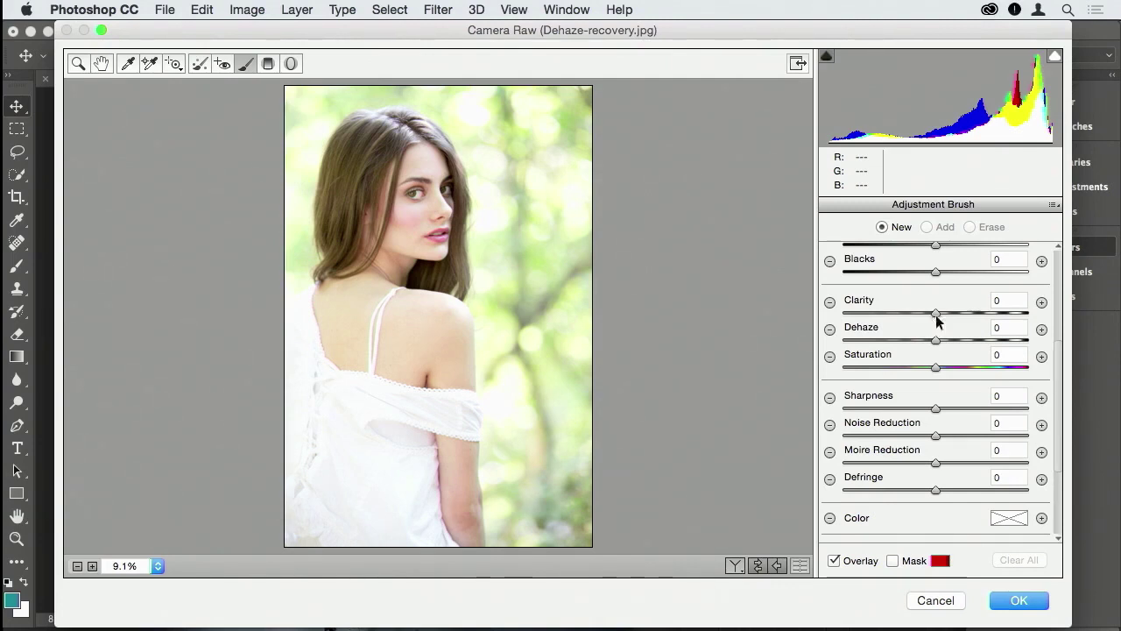
# - Raise the brush Clarity, shrink the brush, and turn on the Mask overlay and Auto Mask
pyautogui.moveTo(1023, 306)
pyautogui.mouseDown()
pyautogui.moveTo(1050, 304)
pyautogui.moveTo(936, 323)
pyautogui.mouseUp()
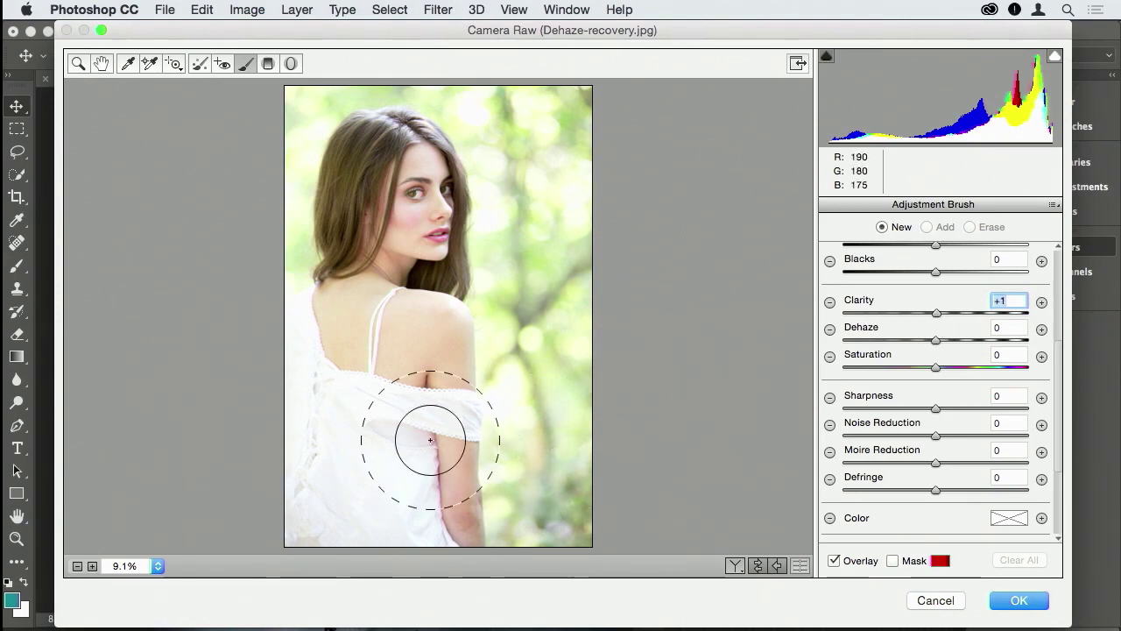
pyautogui.press('[')
pyautogui.press('[')
pyautogui.press('[')
pyautogui.press('[')
pyautogui.press('[')
pyautogui.press('[')
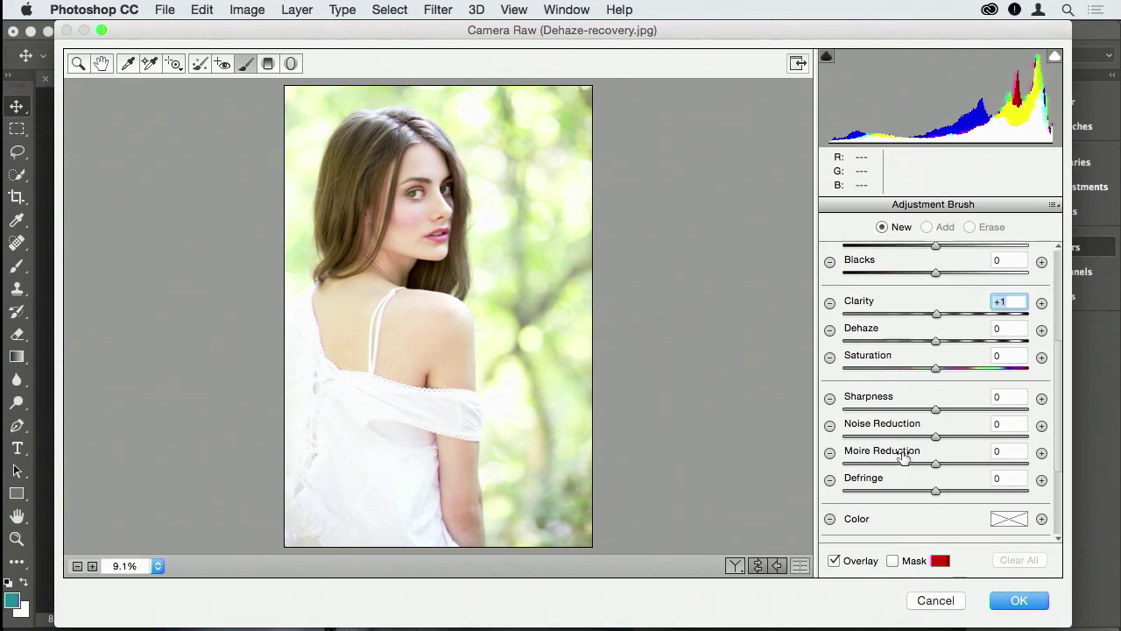
pyautogui.scroll(1, 902, 455)
pyautogui.scroll(-2, 902, 456)
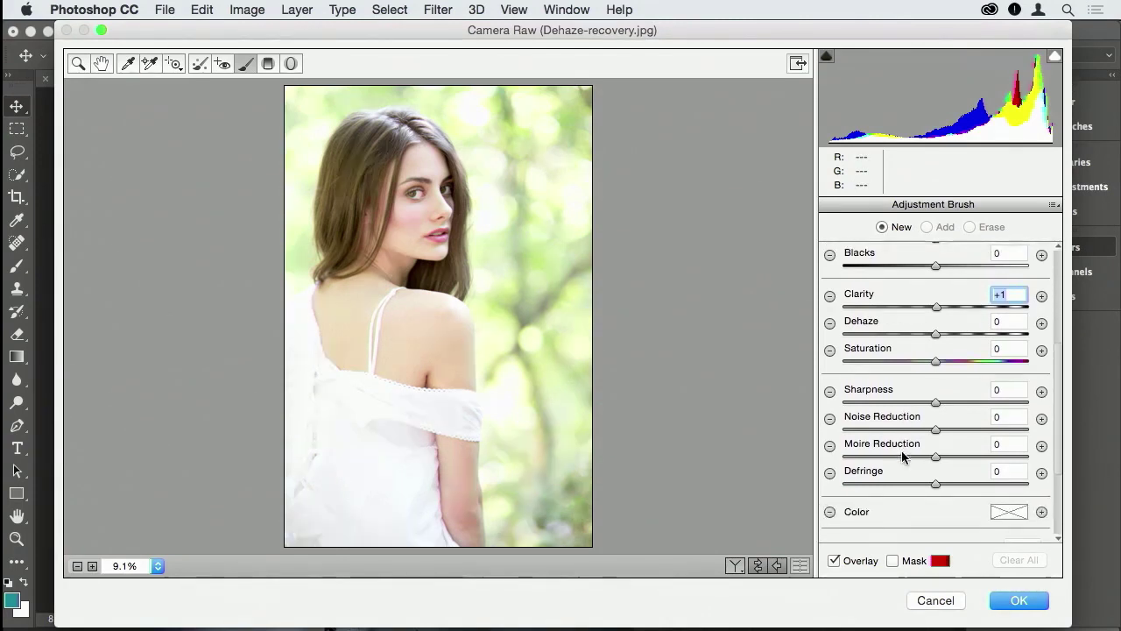
pyautogui.click(892, 561)
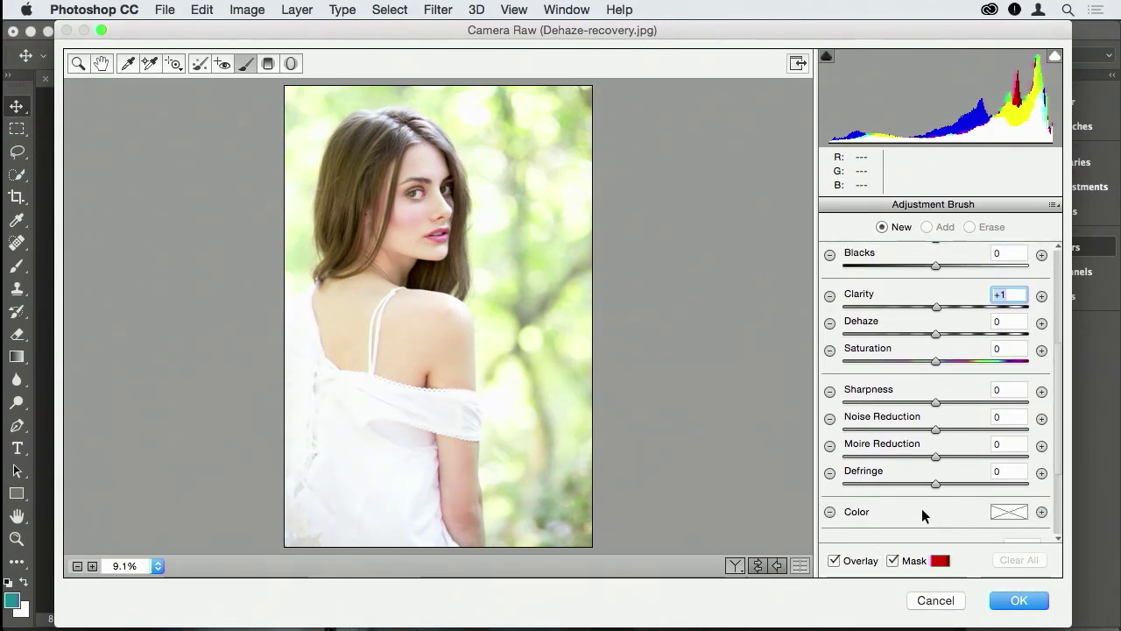
pyautogui.moveTo(1055, 437); pyautogui.dragTo(1061, 513)
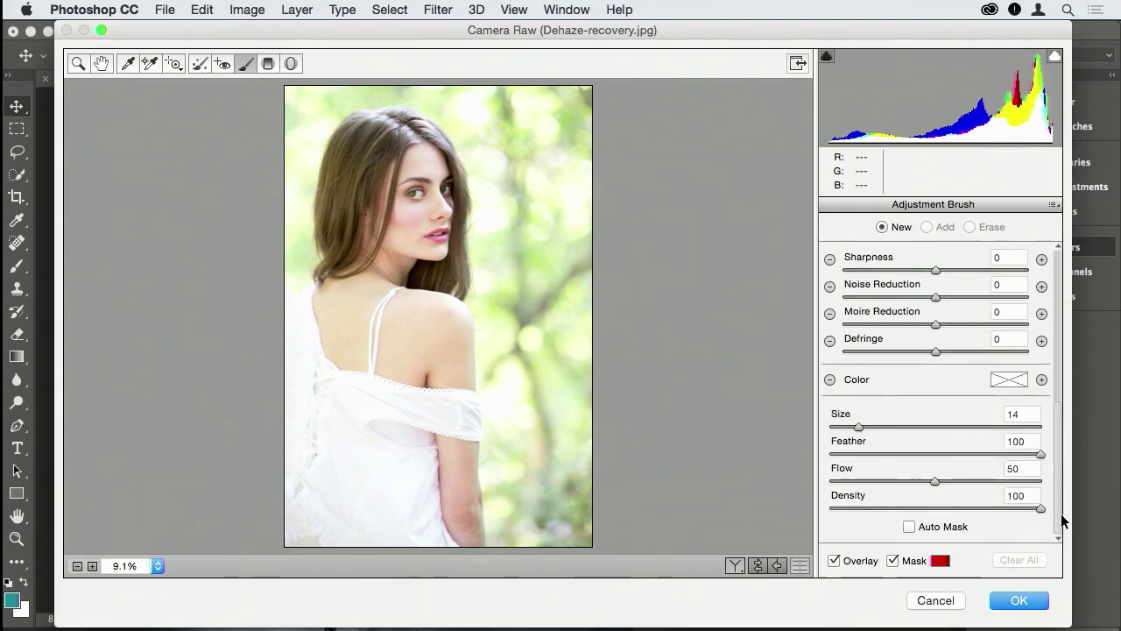
pyautogui.click(909, 526)
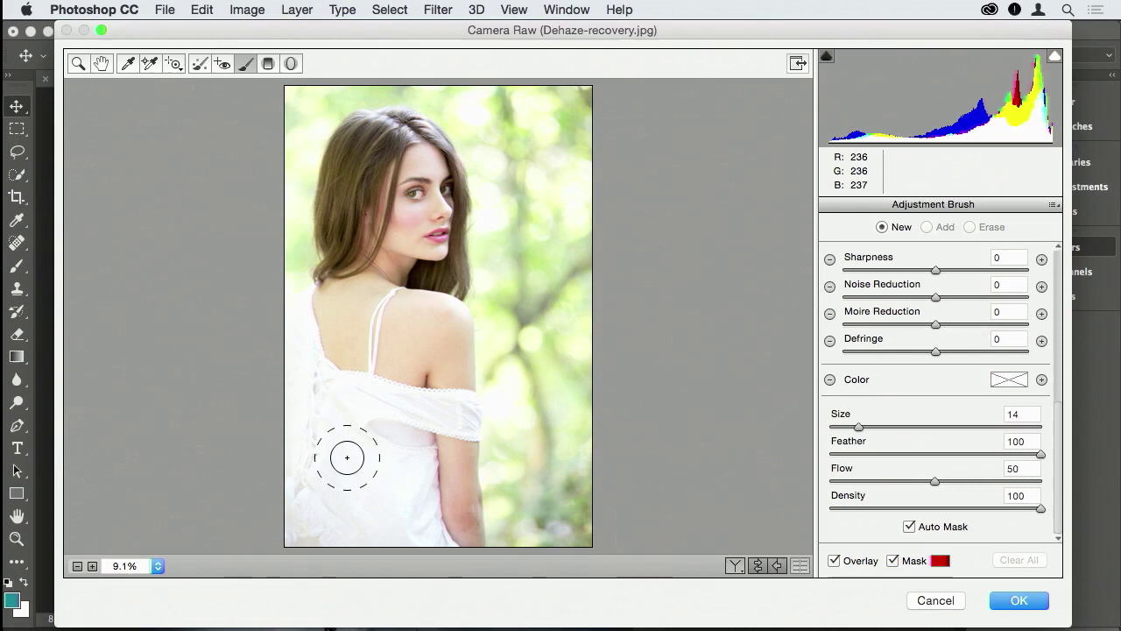
# - Paint the mask over the dress's back and shoulder, then the white sleeve with a smaller brush
pyautogui.moveTo(345, 456)
pyautogui.mouseDown()
pyautogui.moveTo(303, 404)
pyautogui.moveTo(378, 450)
pyautogui.moveTo(321, 415)
pyautogui.moveTo(291, 368)
pyautogui.moveTo(292, 335)
pyautogui.moveTo(315, 421)
pyautogui.moveTo(408, 418)
pyautogui.moveTo(399, 500)
pyautogui.moveTo(305, 527)
pyautogui.moveTo(302, 479)
pyautogui.moveTo(324, 535)
pyautogui.moveTo(288, 544)
pyautogui.moveTo(423, 537)
pyautogui.moveTo(400, 475)
pyautogui.mouseUp()
pyautogui.press('[')
pyautogui.press('[')
pyautogui.press('[')
pyautogui.press('[')
pyautogui.press('[')
pyautogui.press('[')
pyautogui.press('[')
pyautogui.press('[')
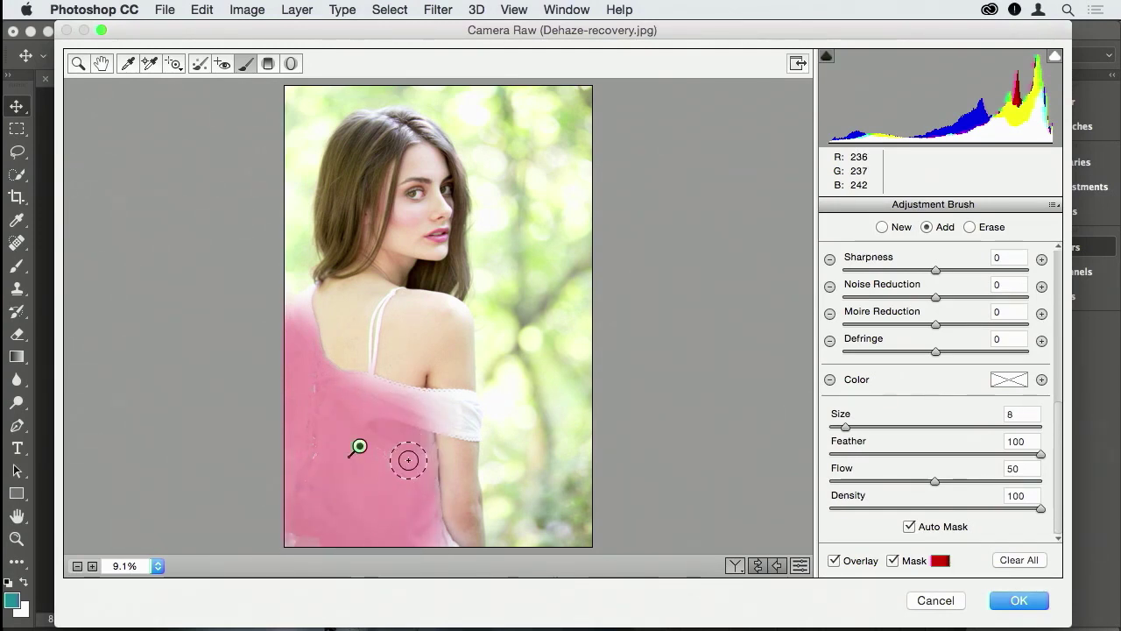
pyautogui.moveTo(440, 404)
pyautogui.mouseDown()
pyautogui.moveTo(468, 419)
pyautogui.moveTo(462, 406)
pyautogui.moveTo(380, 404)
pyautogui.moveTo(472, 423)
pyautogui.moveTo(383, 401)
pyautogui.mouseUp()
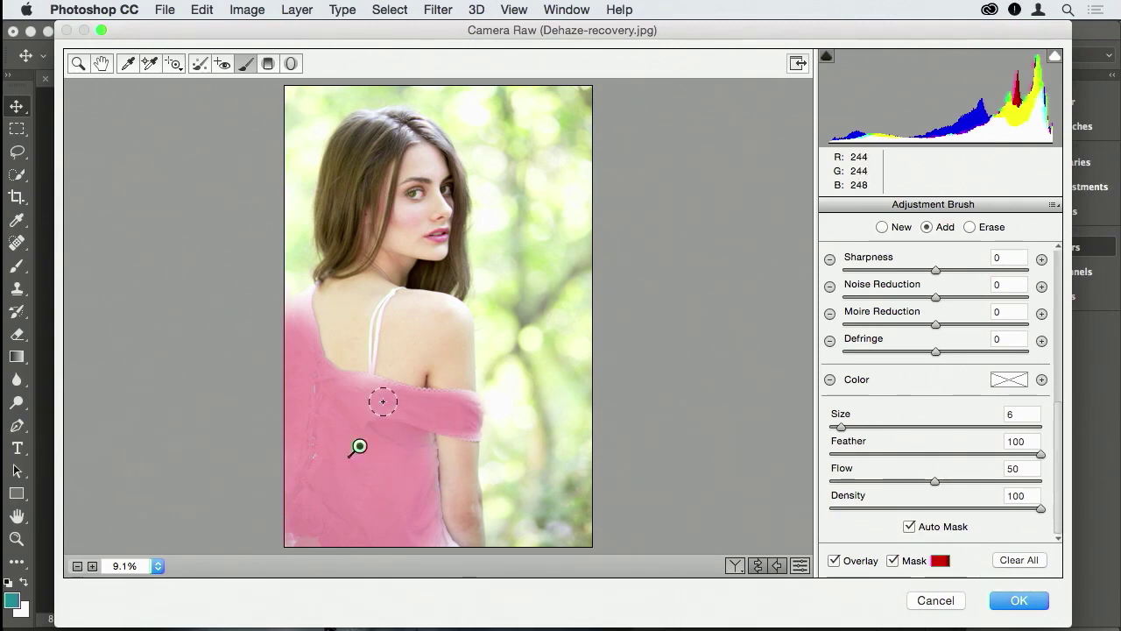
# - Give the brushed dress Dehaze +70 and Saturation -85 with the mask hidden, then click OK
pyautogui.click(893, 561)
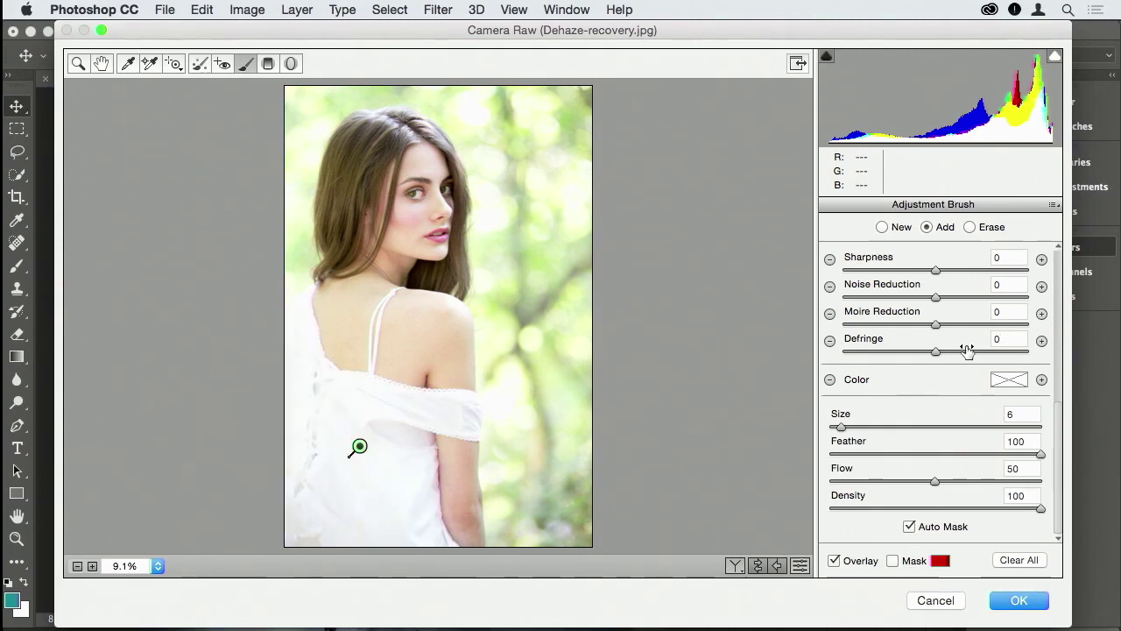
pyautogui.scroll(3, 967, 351)
pyautogui.scroll(3, 967, 351)
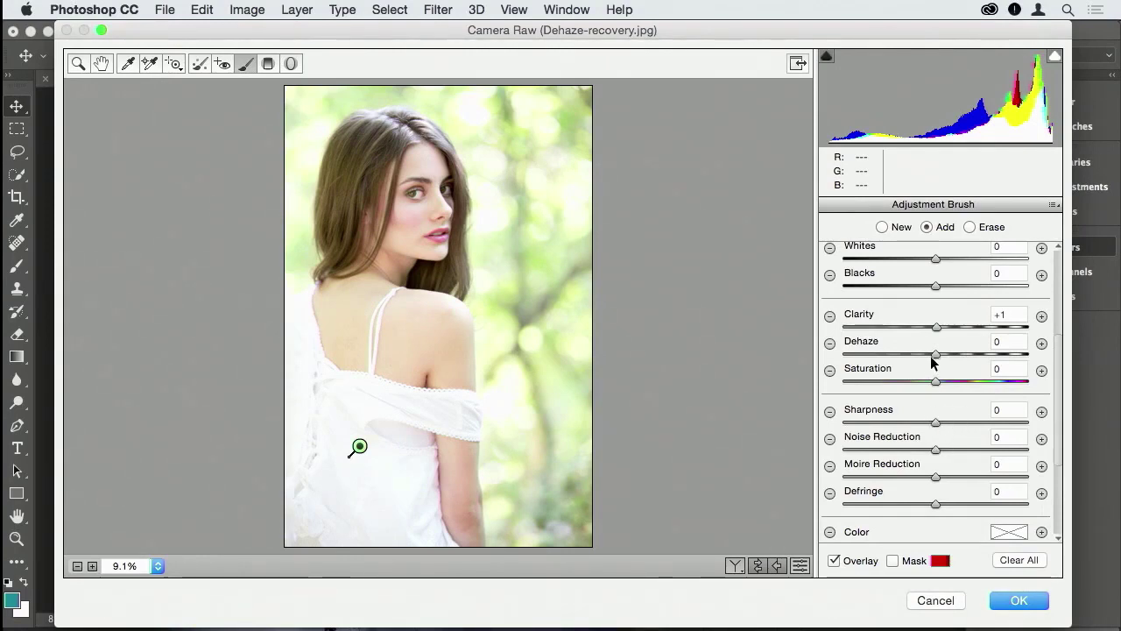
pyautogui.moveTo(934, 354); pyautogui.dragTo(998, 354)
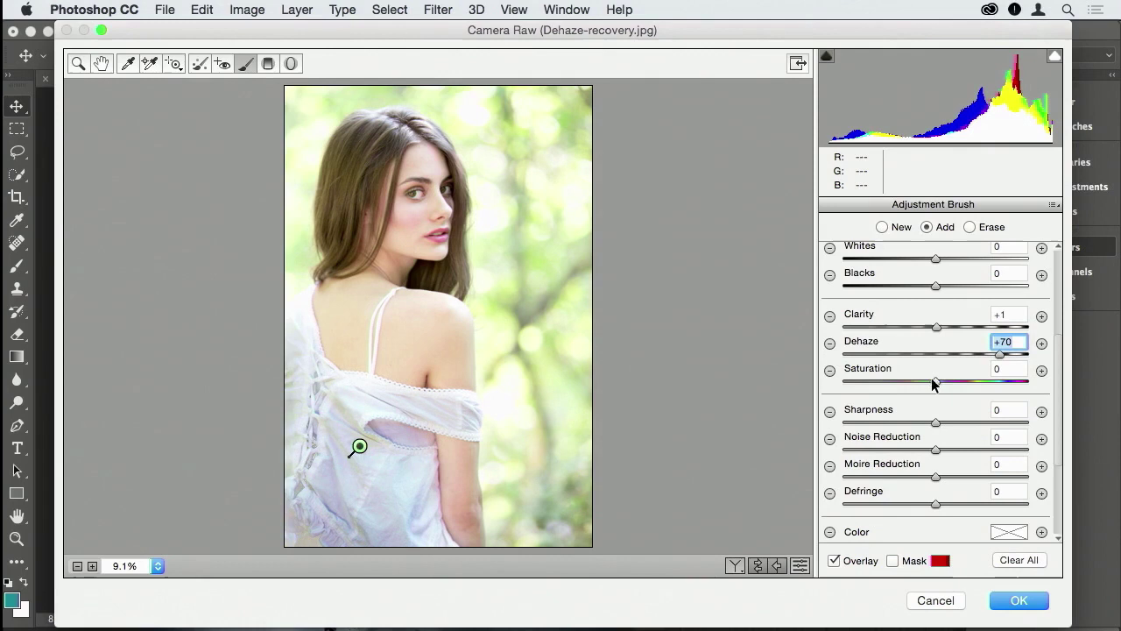
pyautogui.moveTo(932, 380); pyautogui.dragTo(859, 390)
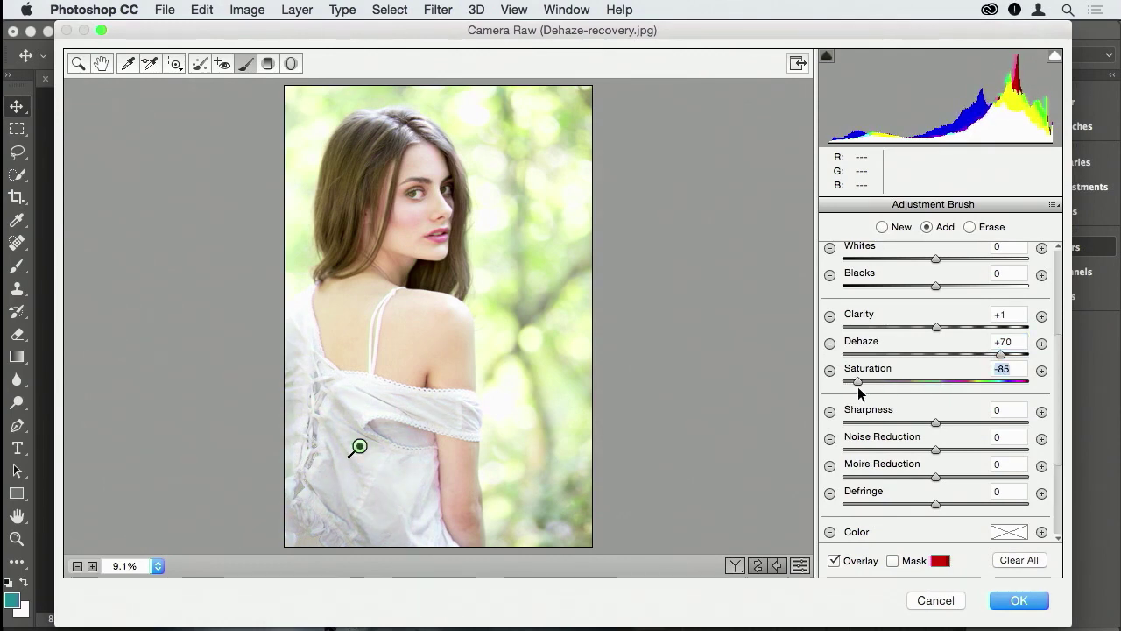
pyautogui.click(1016, 601)
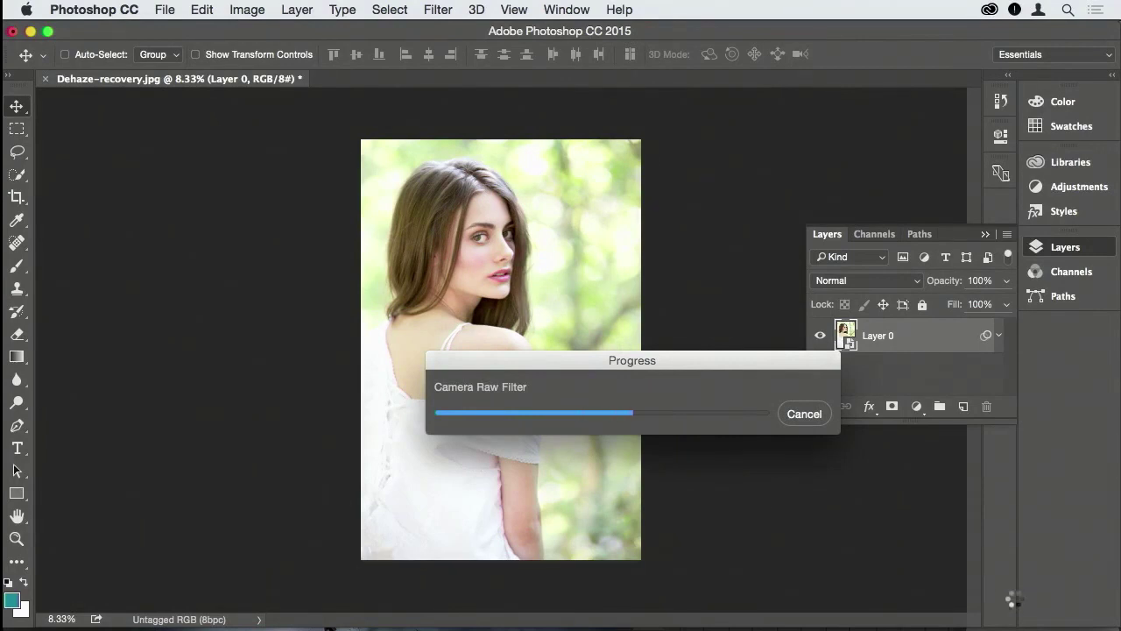